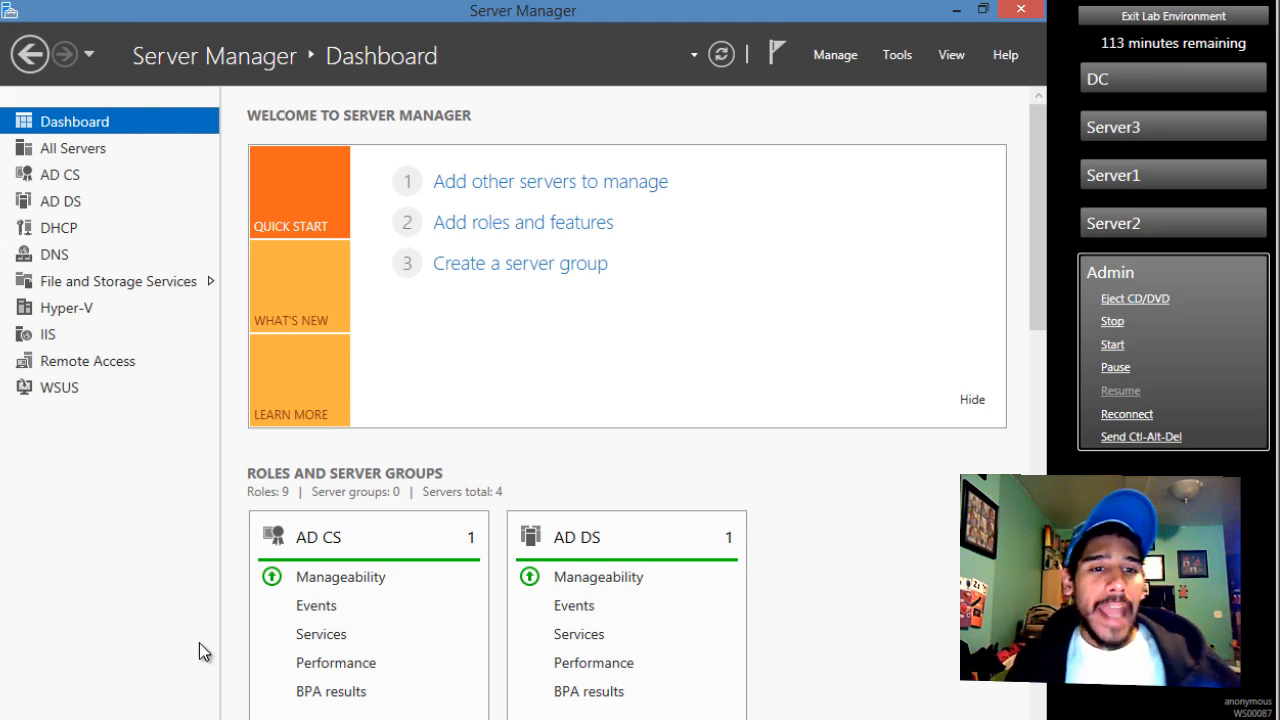
Step: Open All Servers to list DC, SERVER1, SERVER2 and SERVER3, dismissing the Add Servers dialog
left_click(75, 147)
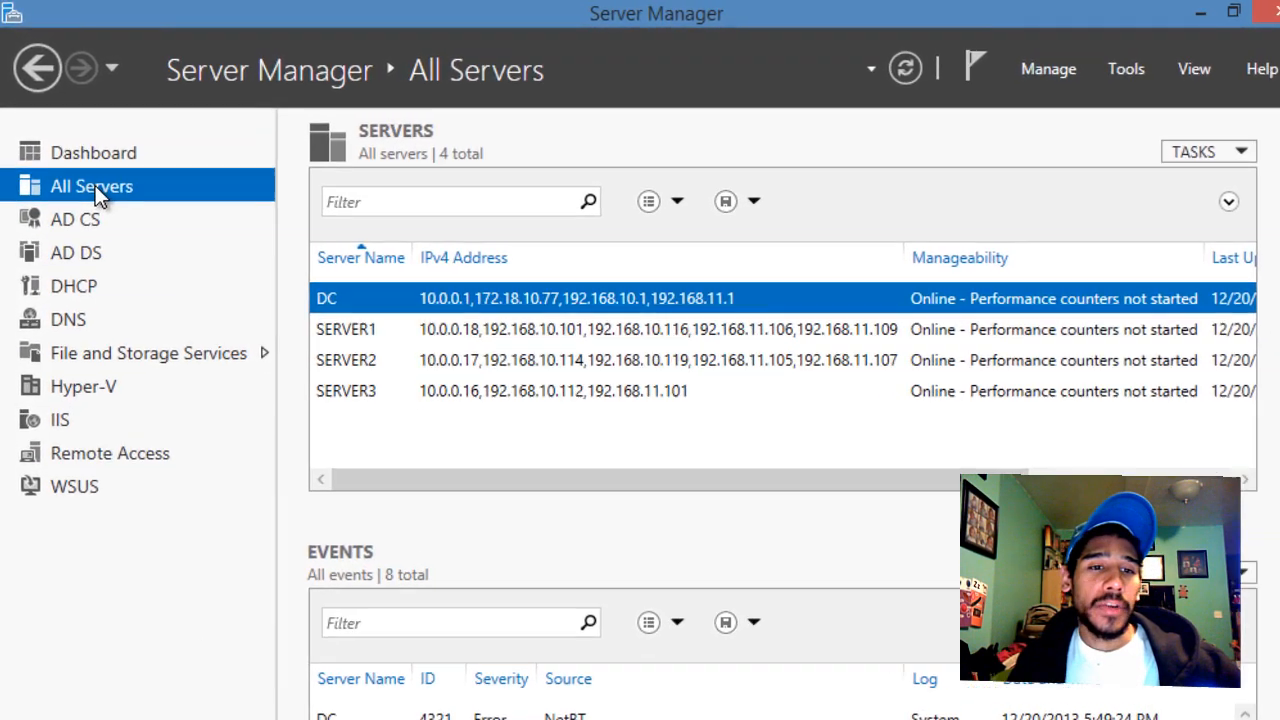
right_click(97, 189)
left_click(165, 205)
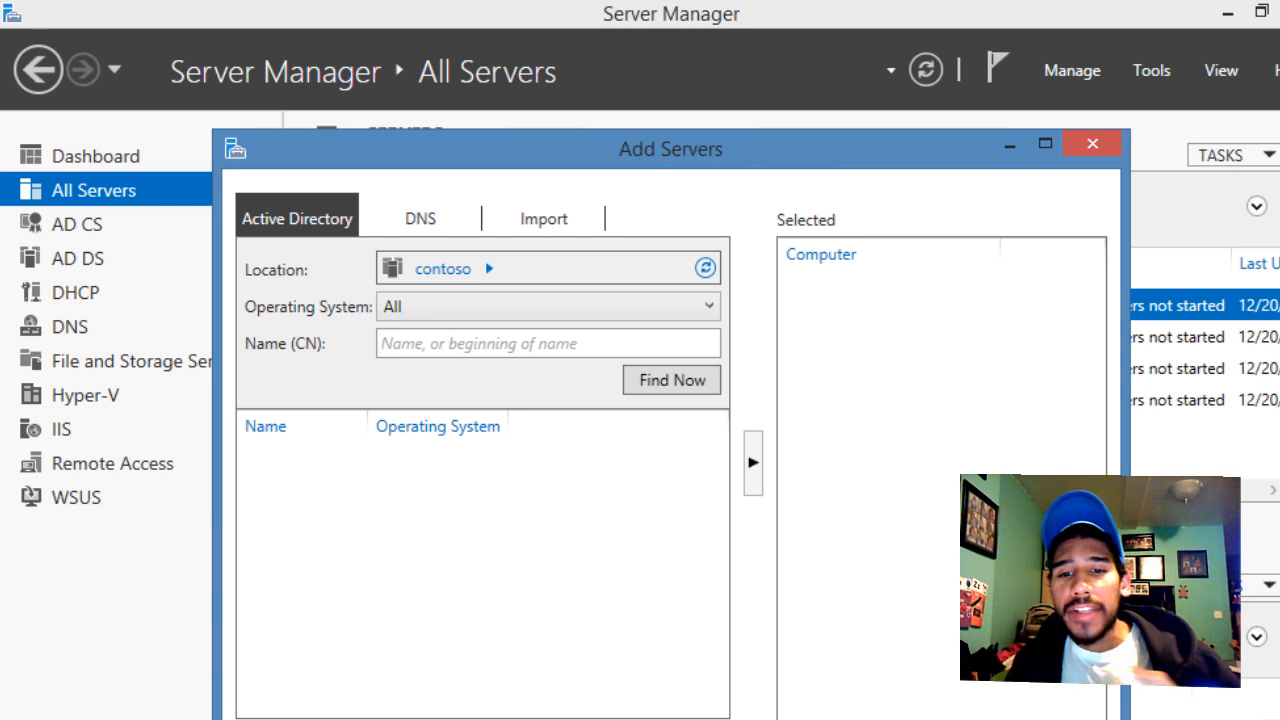
key("Escape")
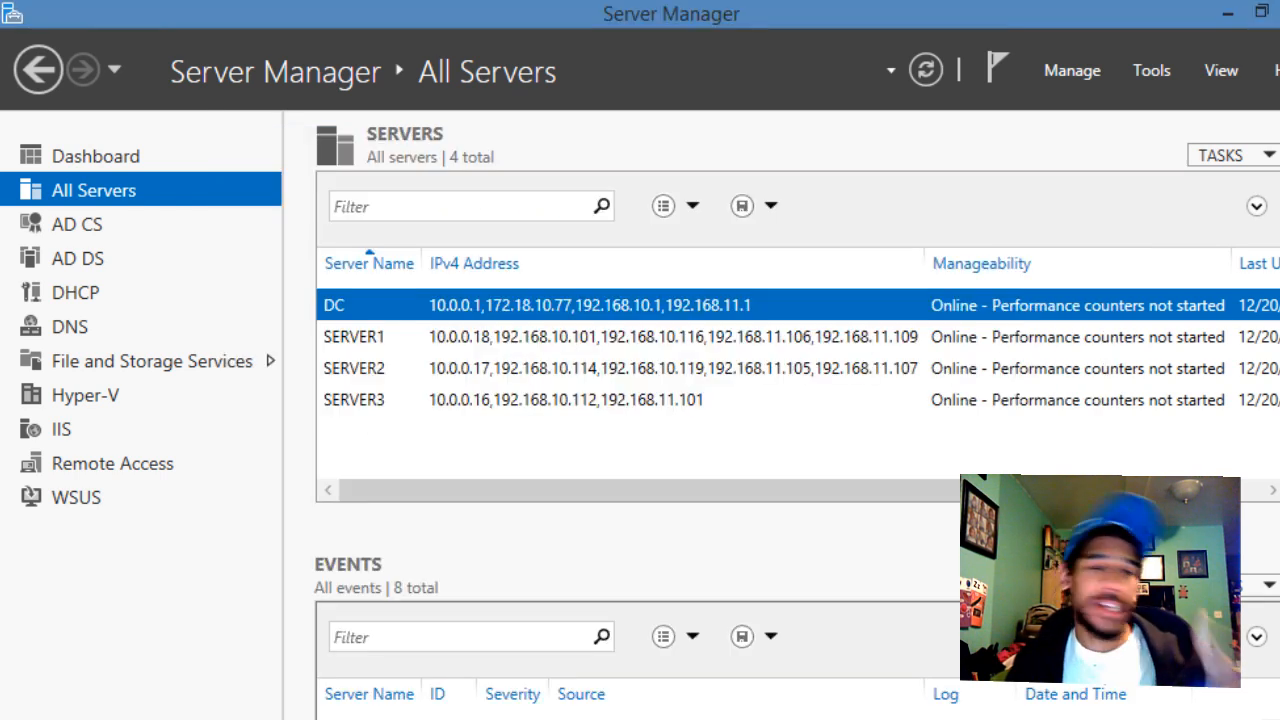
Step: Show the File and Storage Services Servers page with all four servers and their IPv4 addresses
left_click(93, 361)
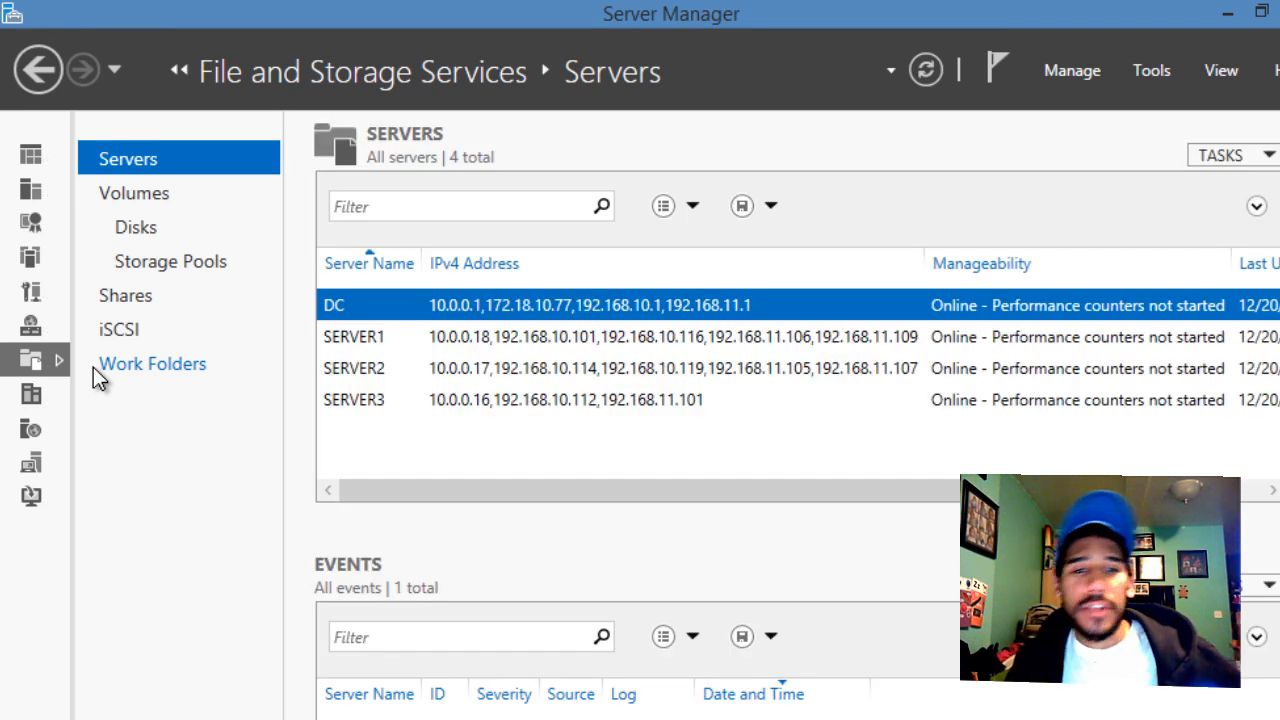
left_click(40, 147)
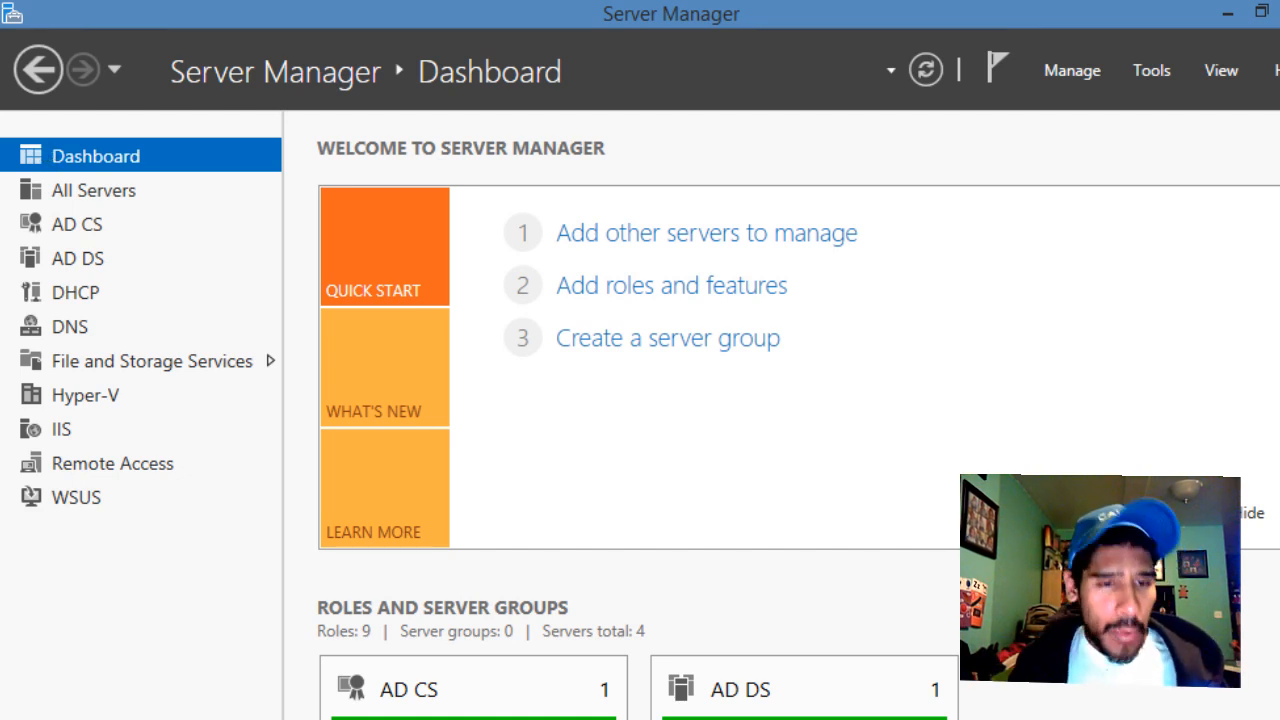
left_click(148, 362)
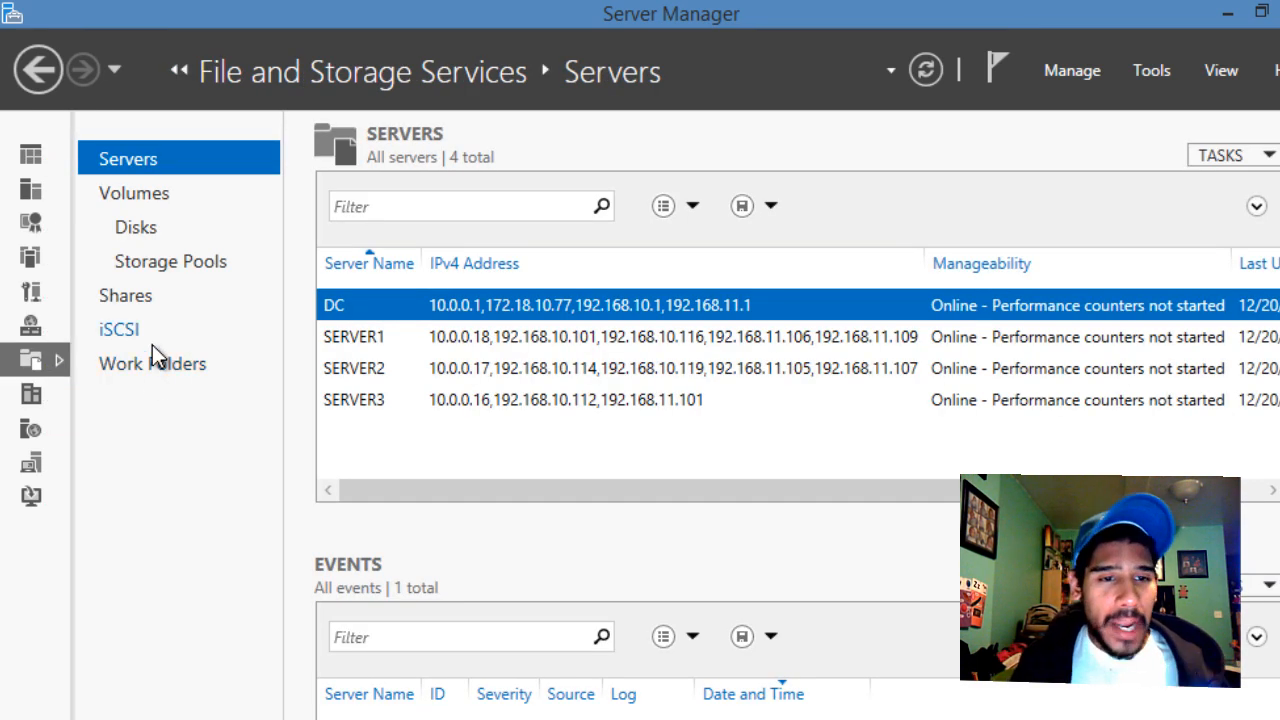
Step: Go to Storage Pools and bring up the context menu of the Primordial pool on DC
left_click(197, 266)
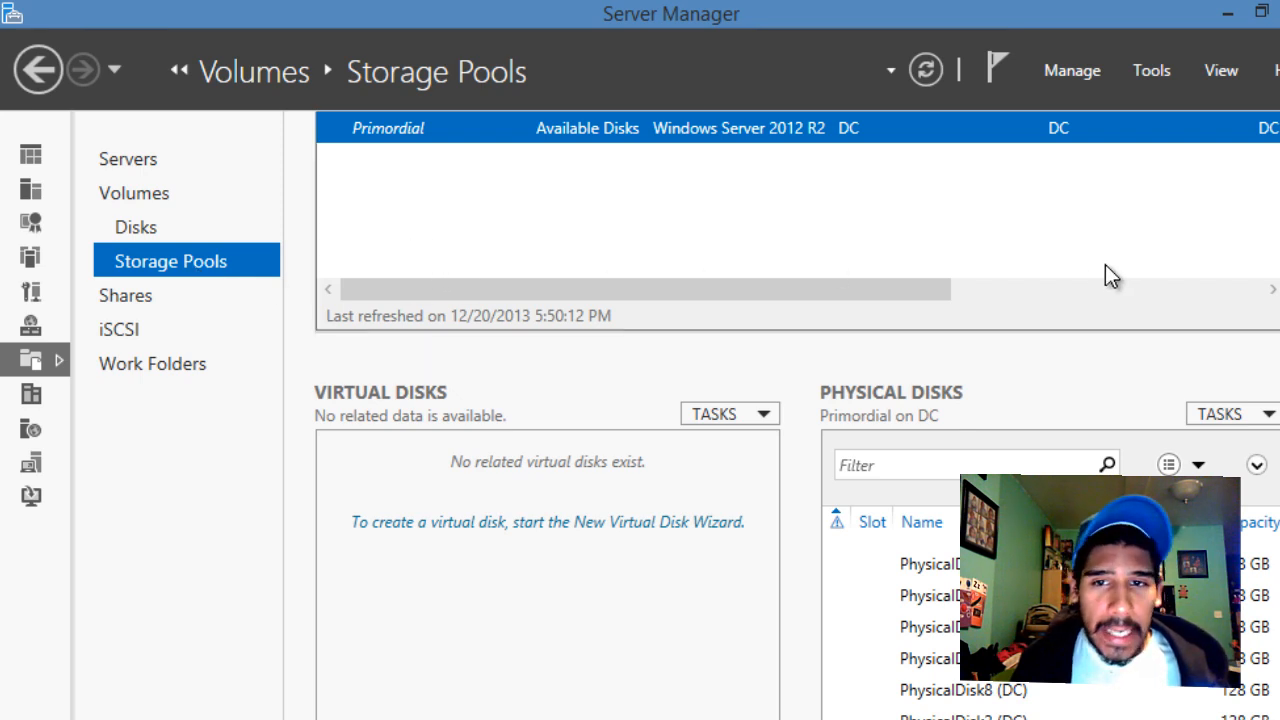
scroll(617, 378, "up", 4)
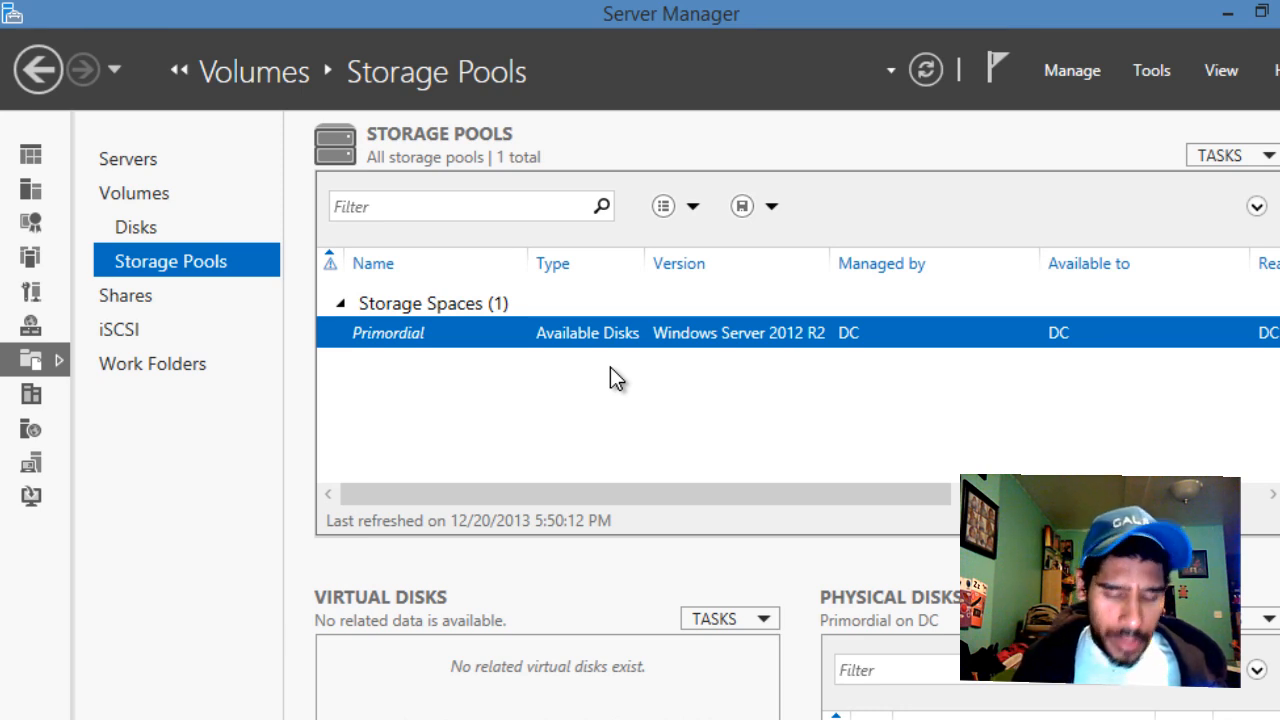
right_click(496, 333)
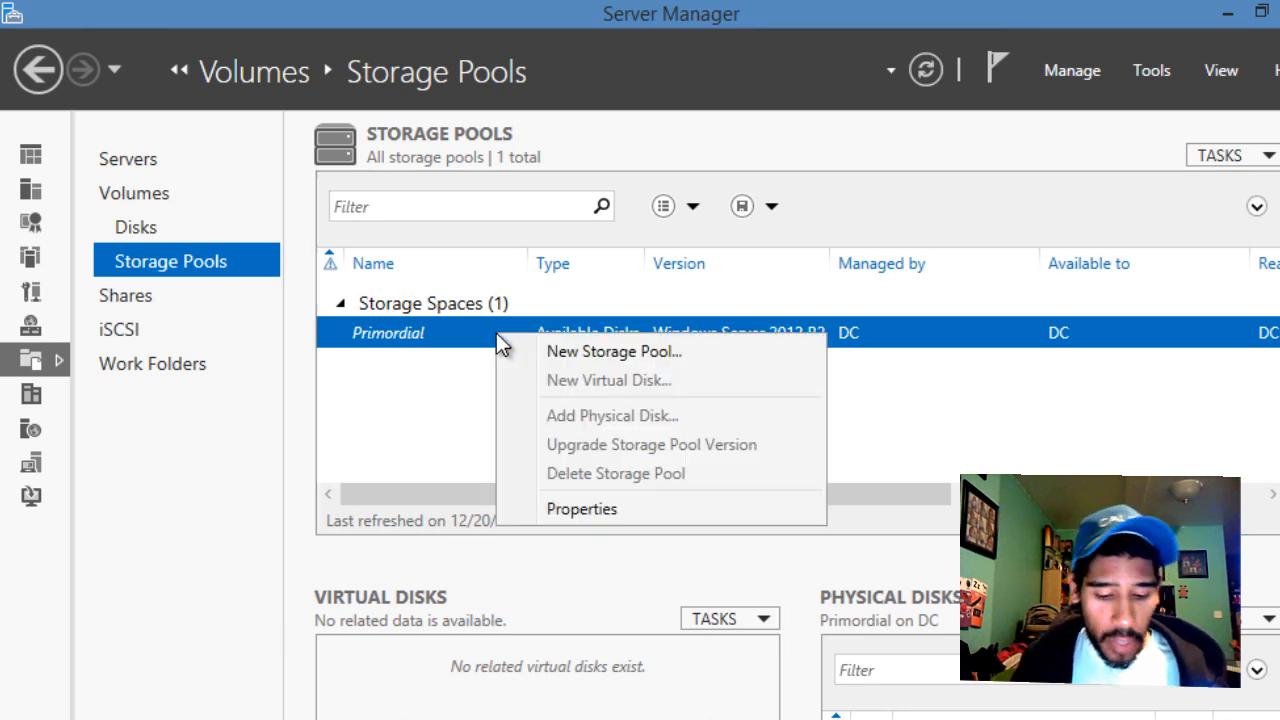
Step: Start the New Storage Pool wizard, name the pool DAS-Tiered-Pool, and advance to disk selection
left_click(601, 357)
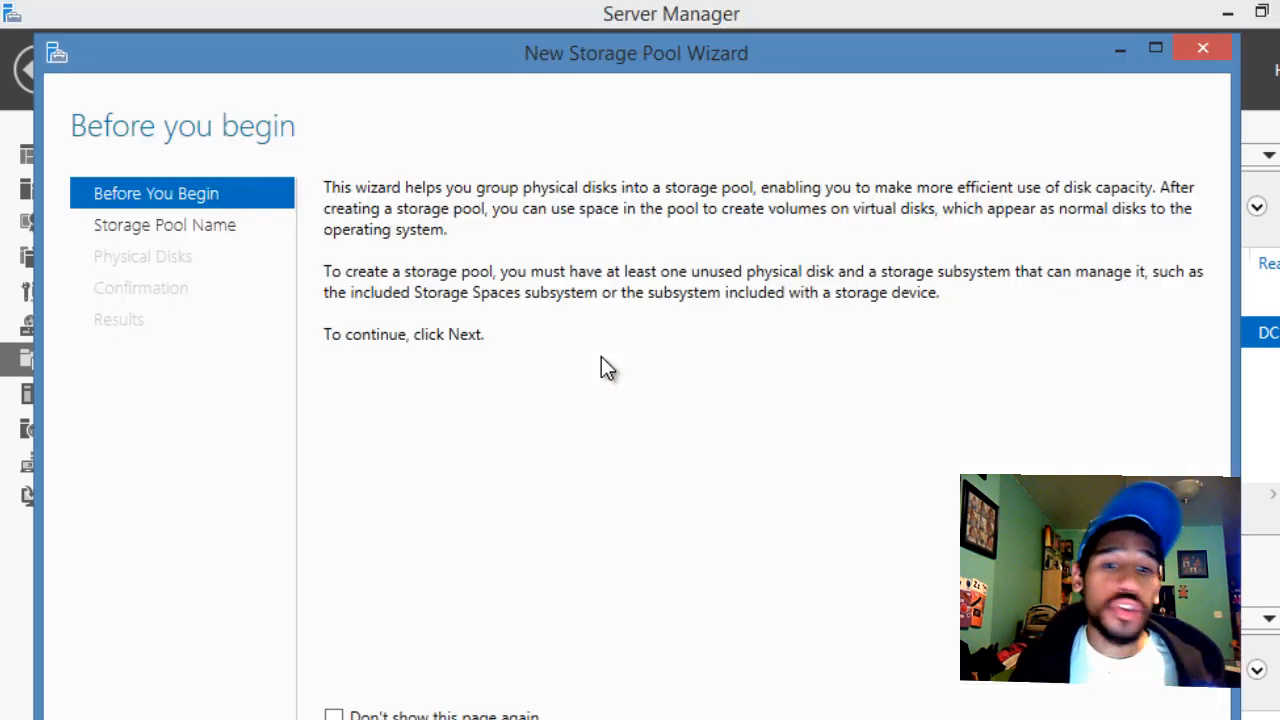
left_click_drag(706, 35, 736, 534)
left_click_drag(530, 570, 524, 226)
left_click_drag(723, 212, 735, 113)
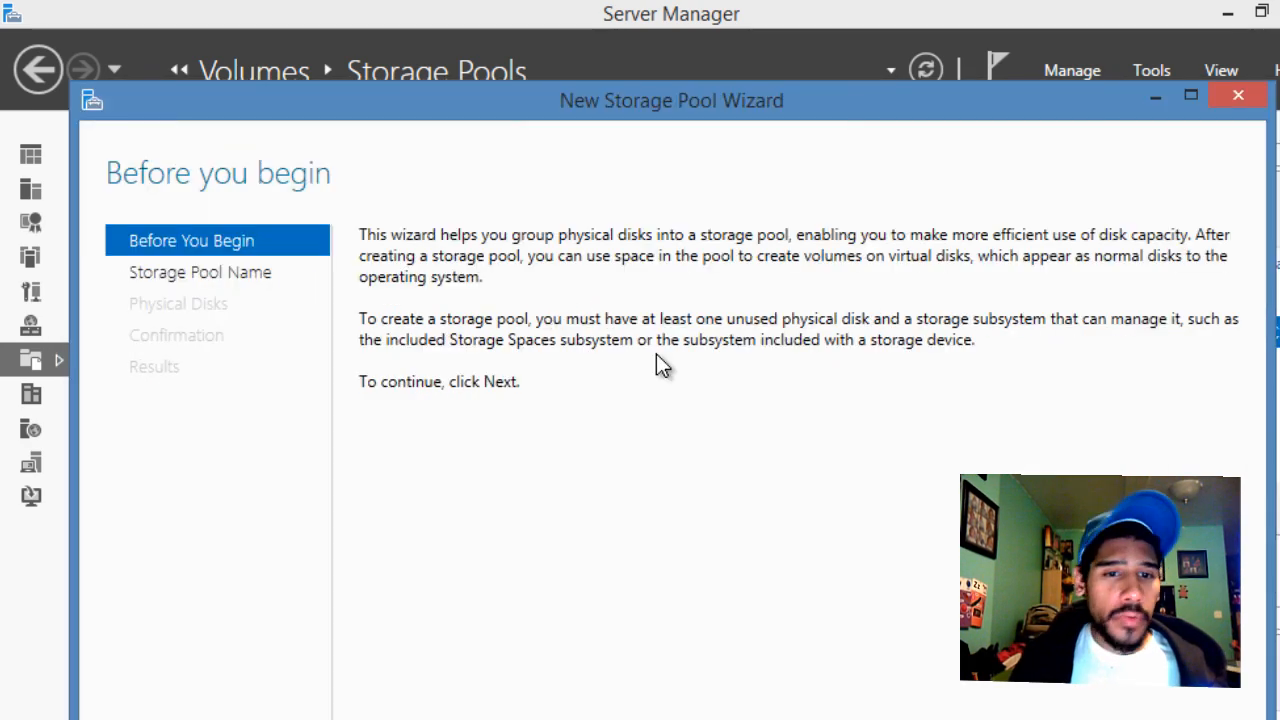
key("Return")
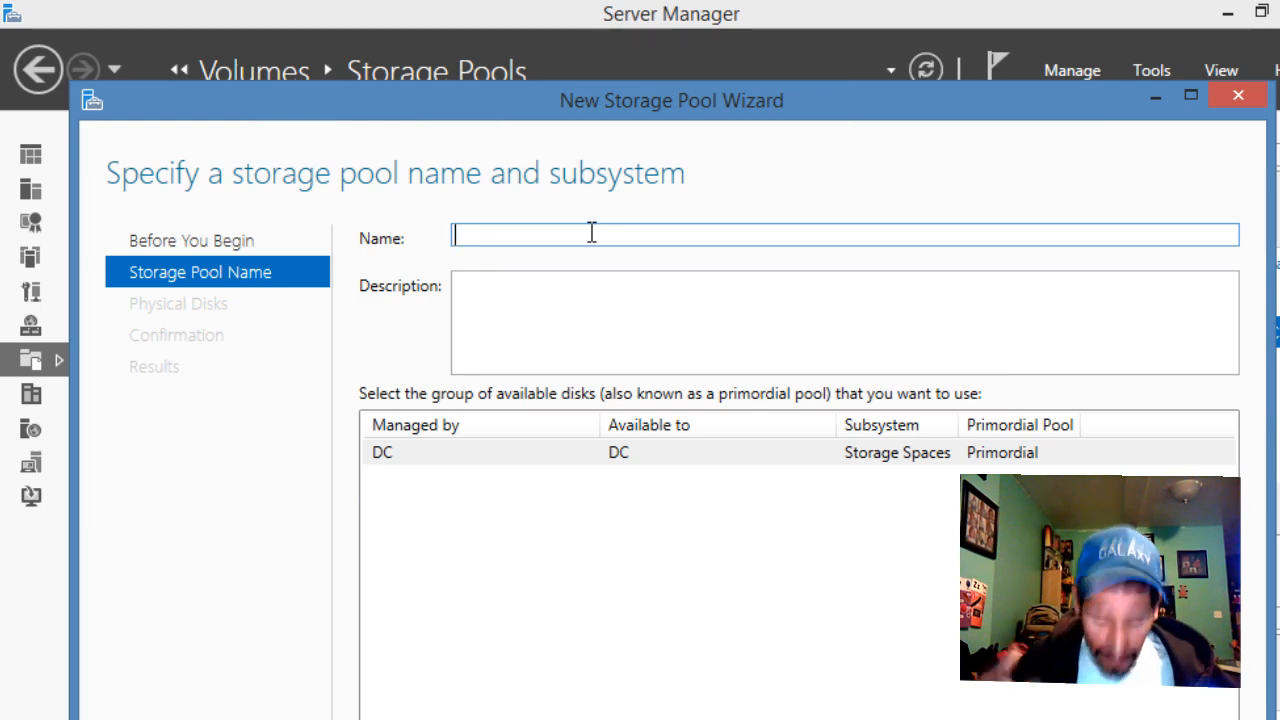
type("DA")
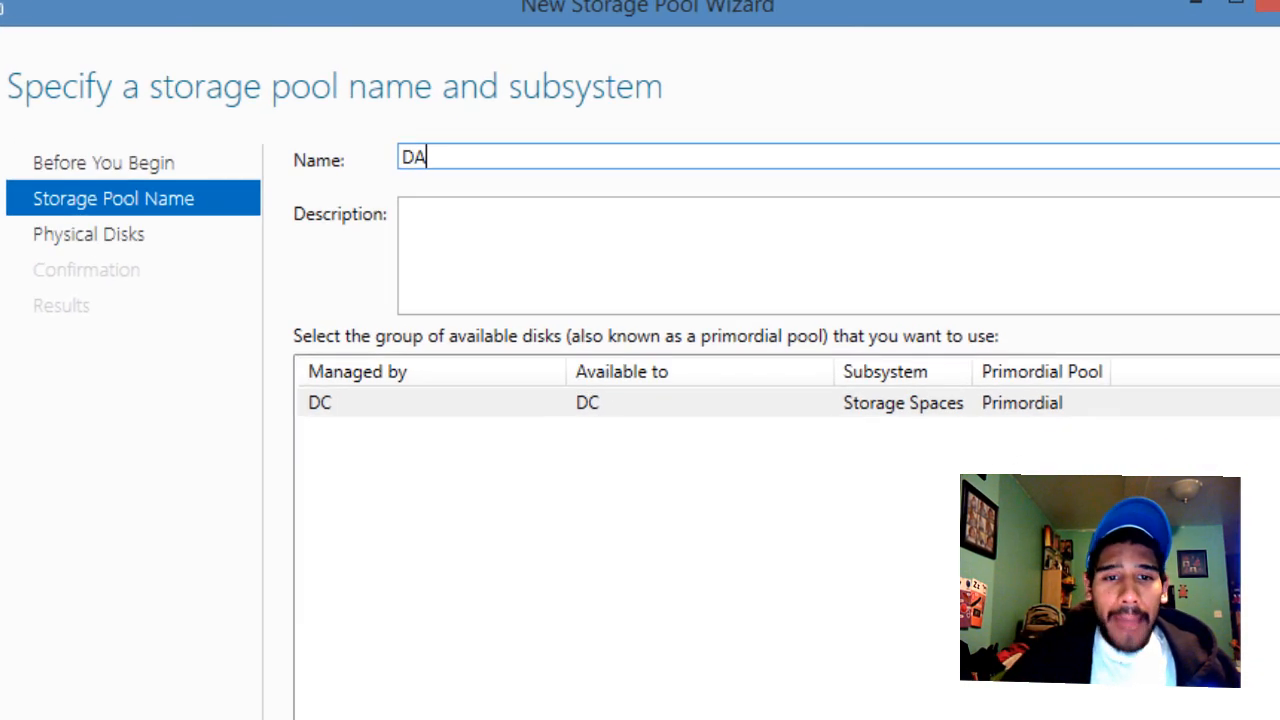
type("S-")
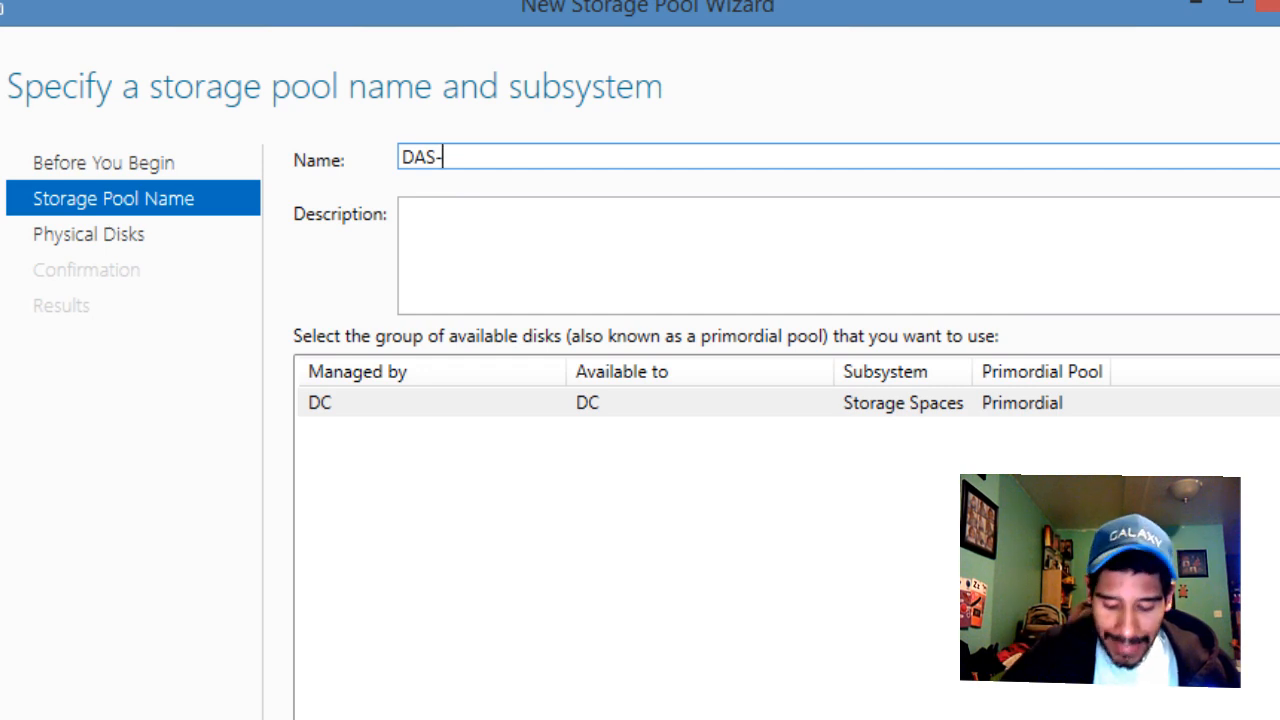
type("Tier")
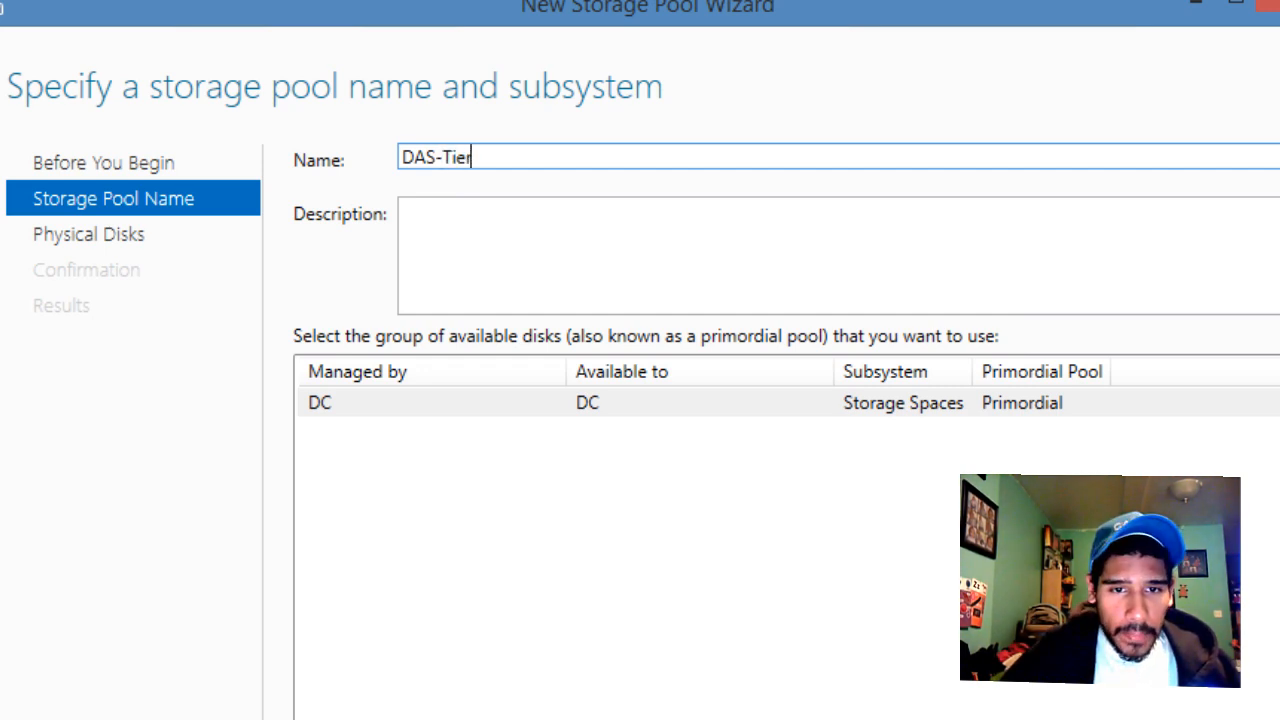
type("ed-P")
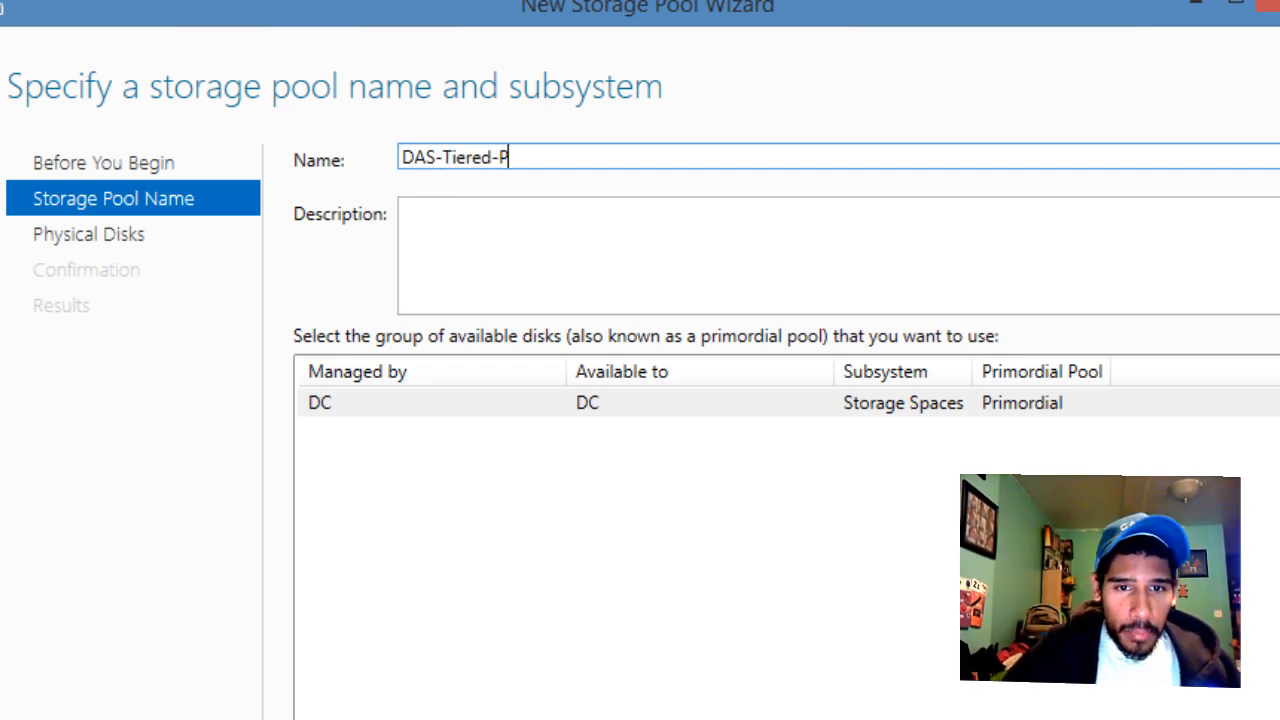
type("ool")
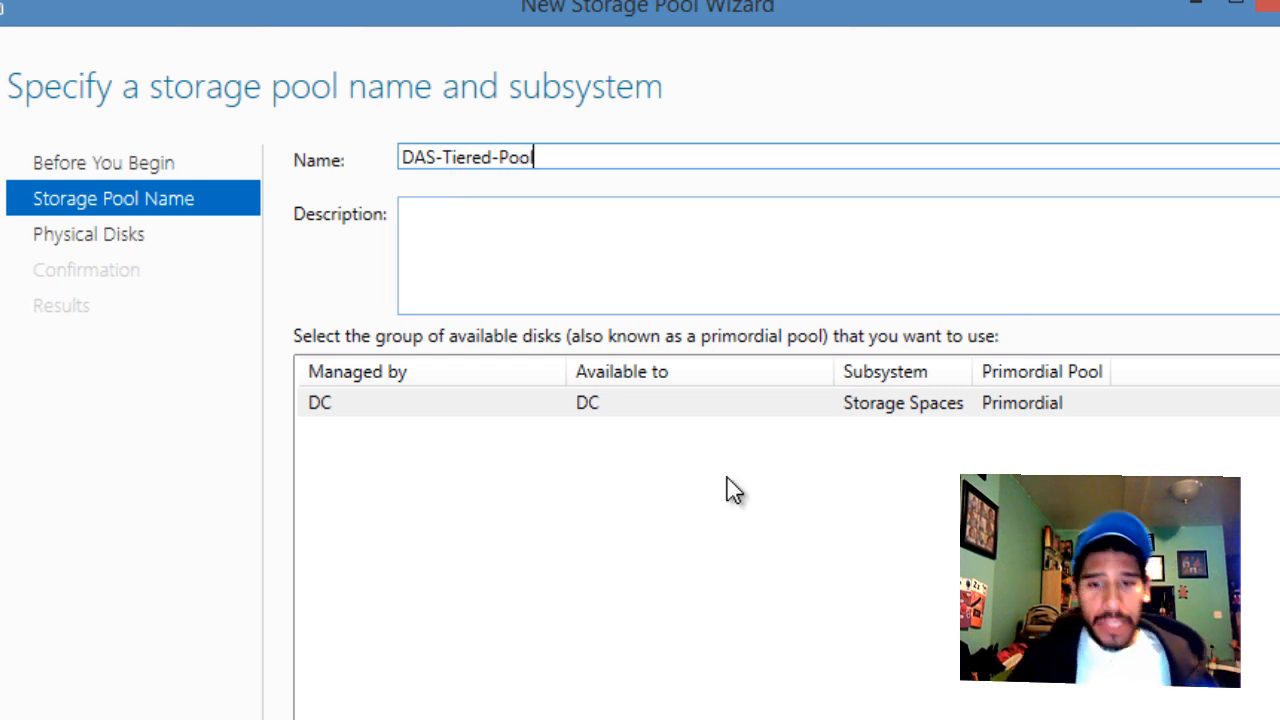
key("Return")
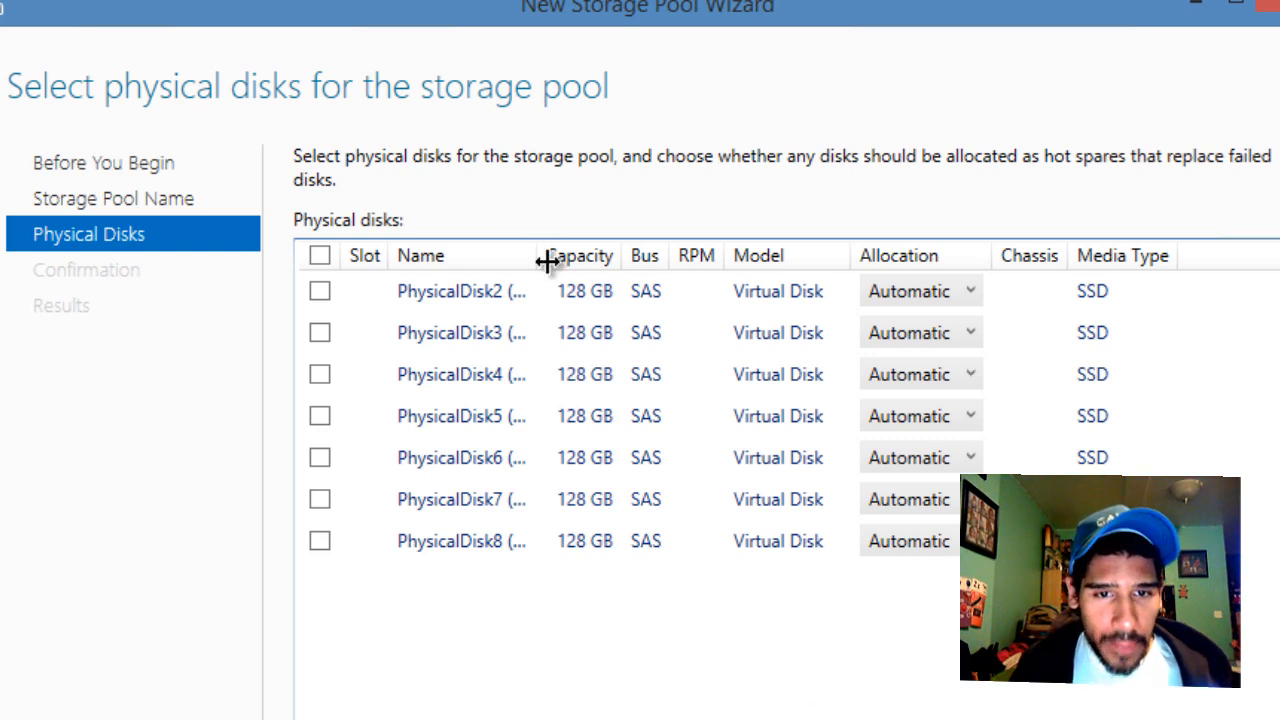
Step: Resize the disk list's Name, Capacity and Bus columns so full disk names and SAS show
left_click_drag(543, 258, 657, 258)
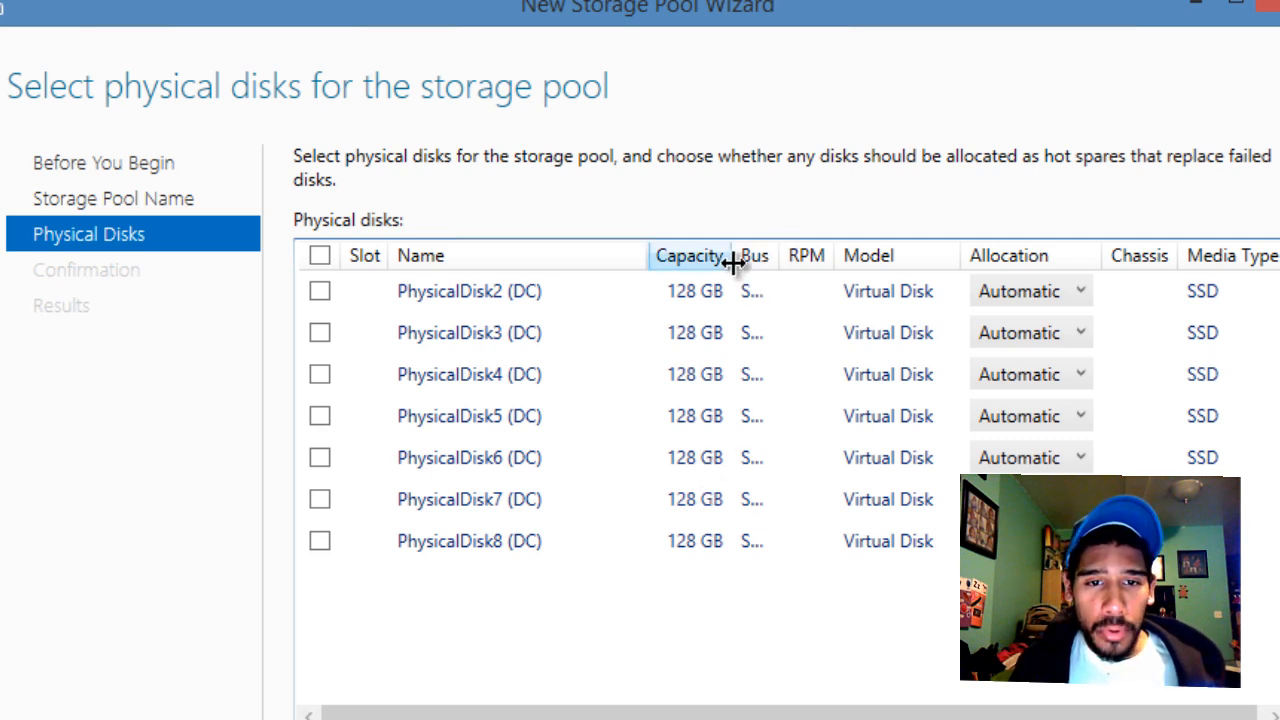
mouse_move(733, 262)
left_mouse_down()
mouse_move(777, 260)
mouse_move(734, 262)
left_mouse_up()
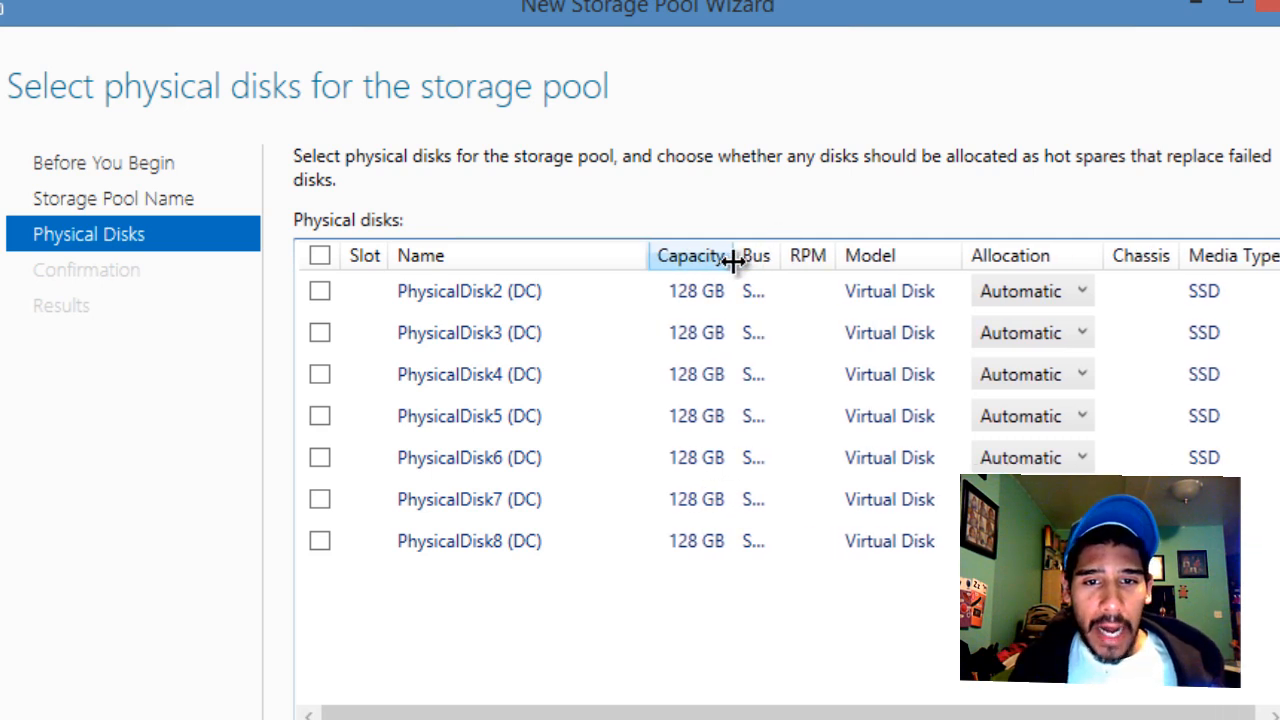
double_click(733, 262)
double_click(779, 255)
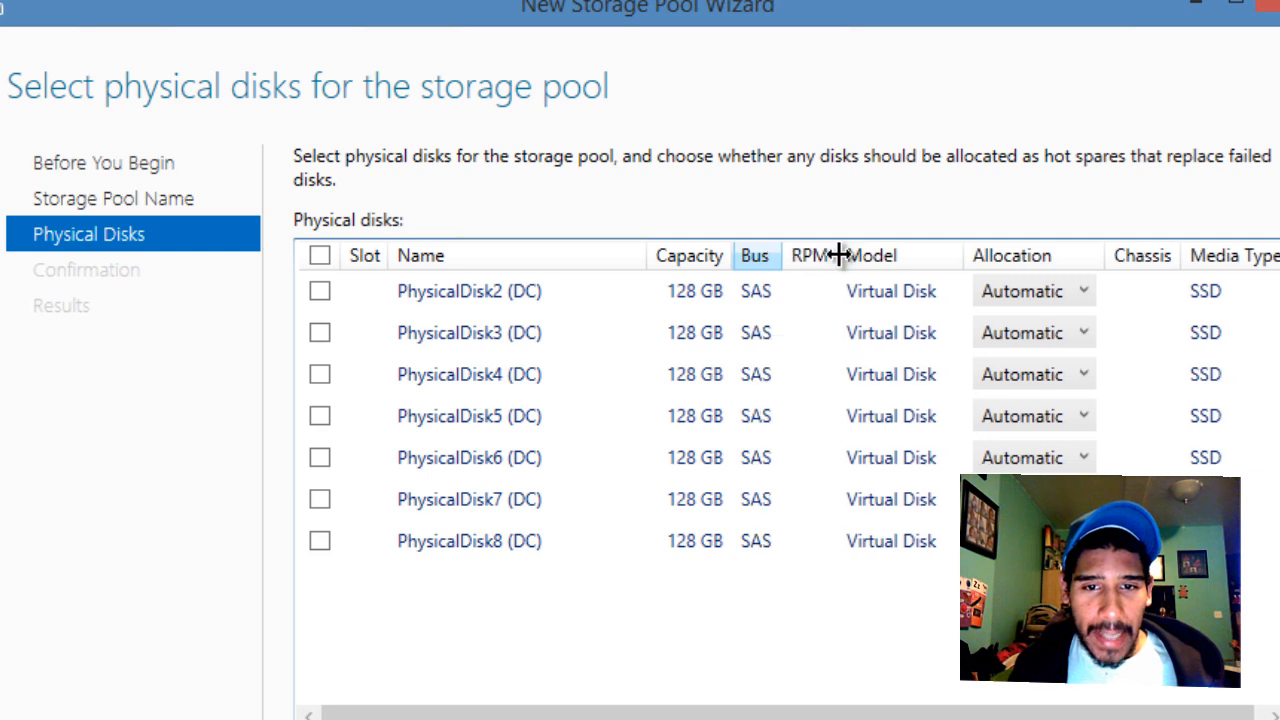
left_click_drag(840, 255, 851, 254)
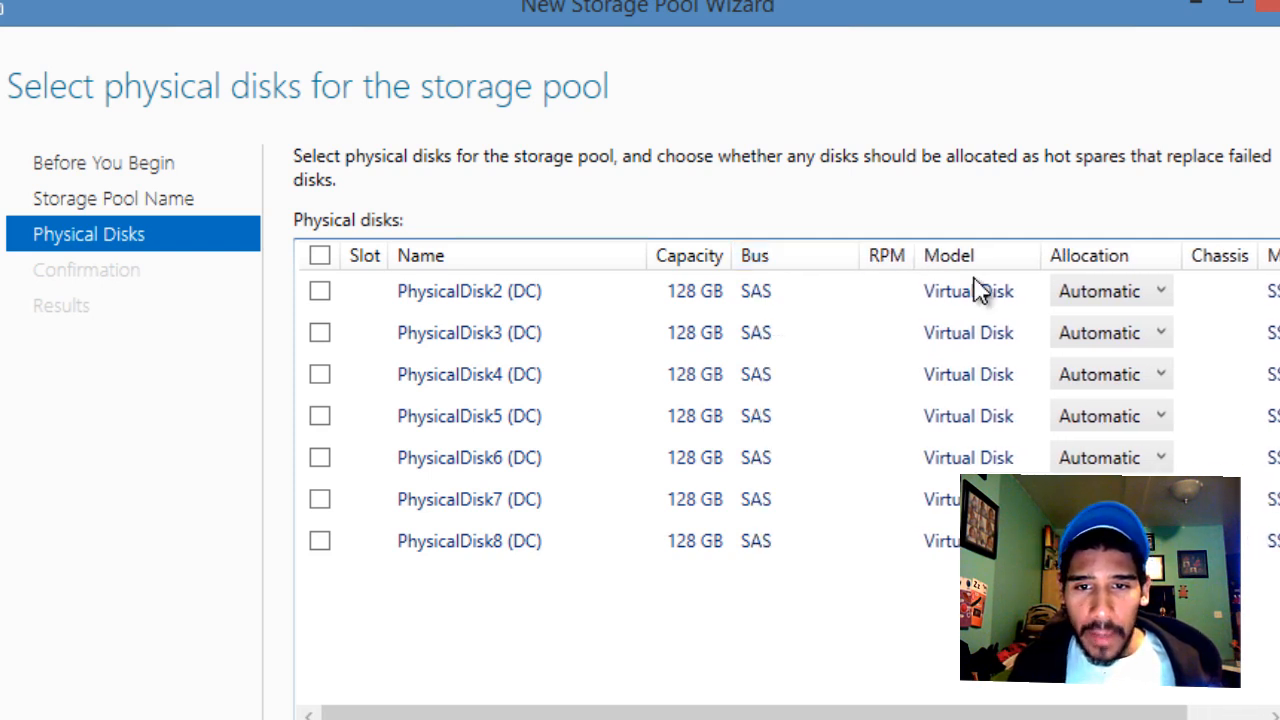
left_click_drag(785, 714, 863, 716)
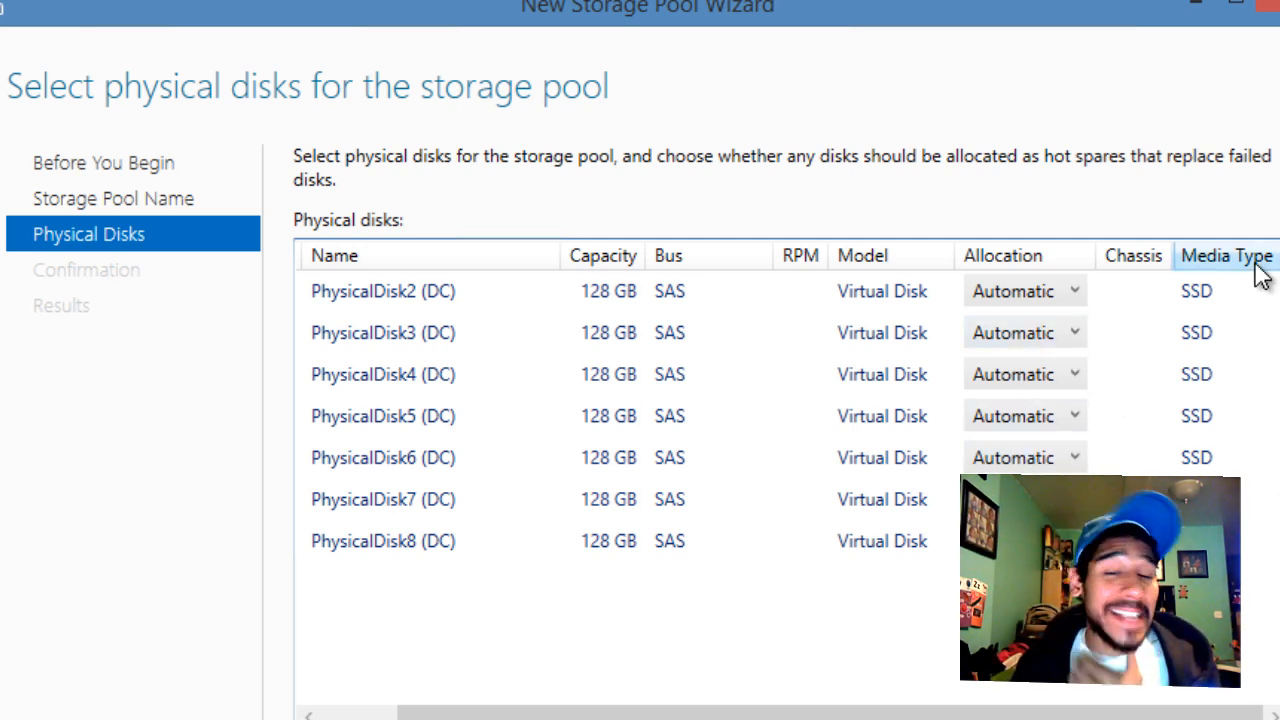
left_click_drag(1090, 715, 1005, 715)
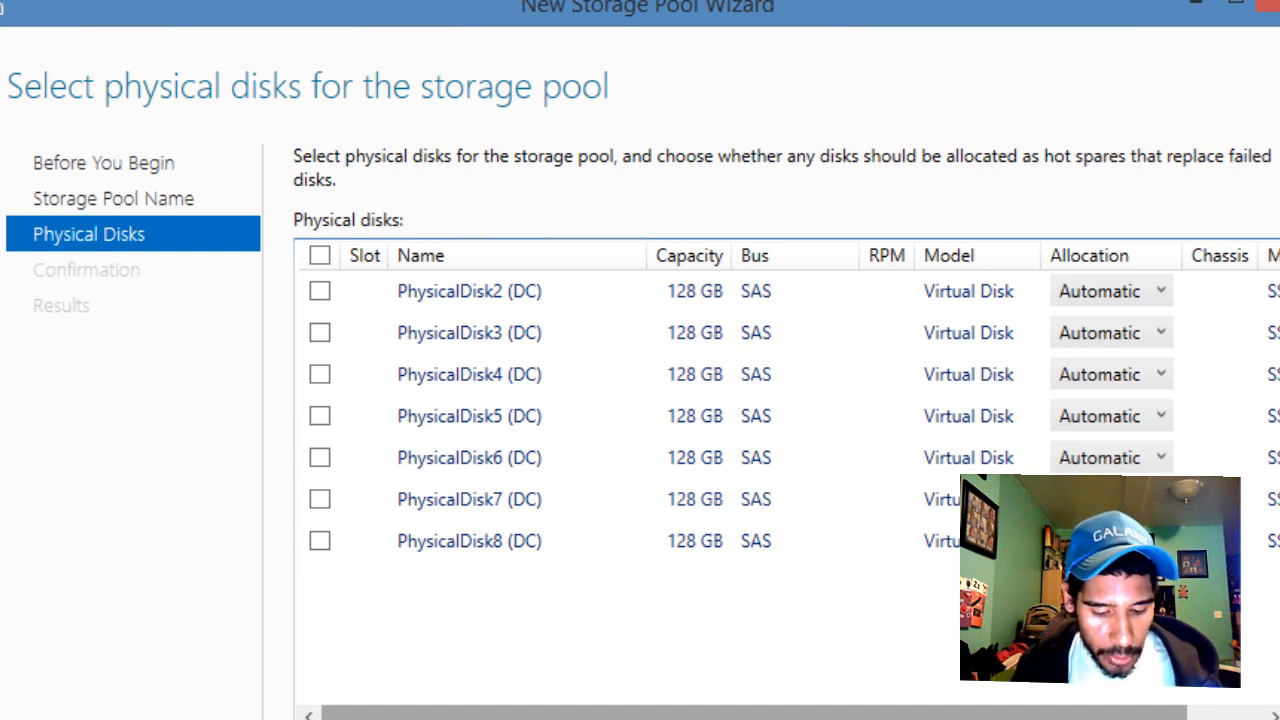
Step: Select PhysicalDisk2 through PhysicalDisk7 (768 GB total) and continue to the Confirmation page
left_click(316, 291)
left_click(319, 335)
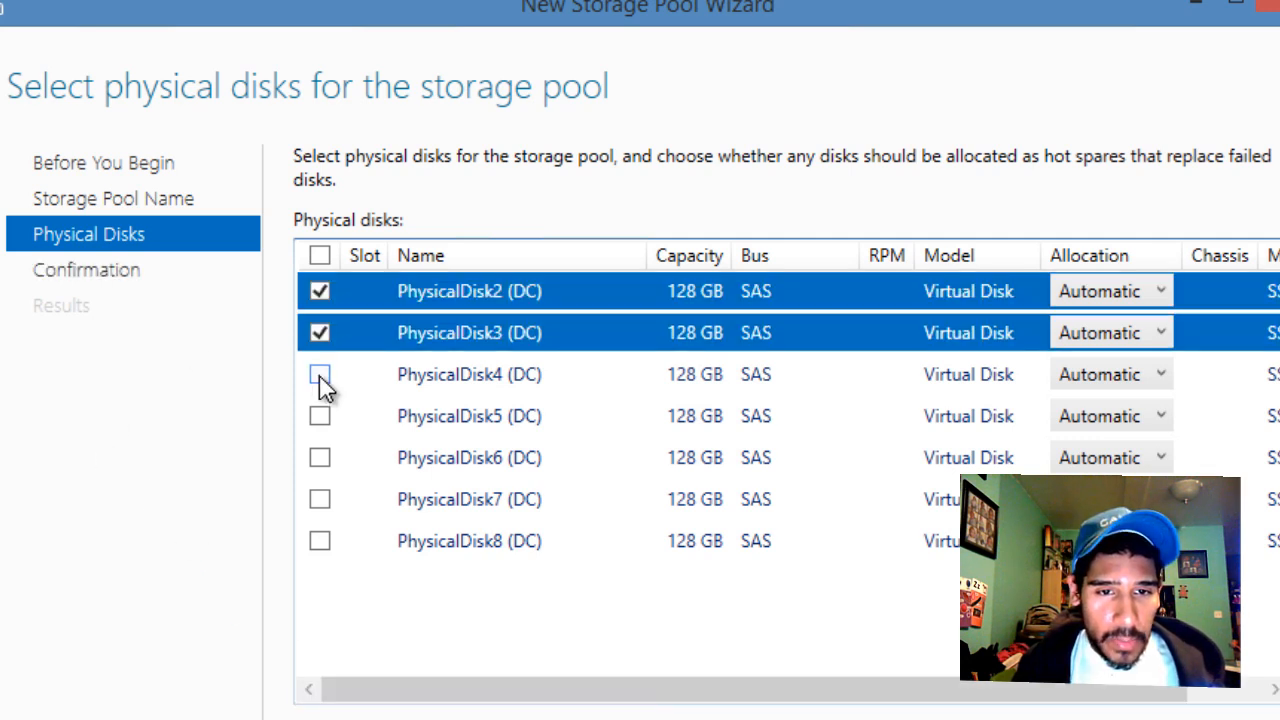
left_click(319, 376)
left_click(320, 418)
left_click(320, 459)
left_click(320, 502)
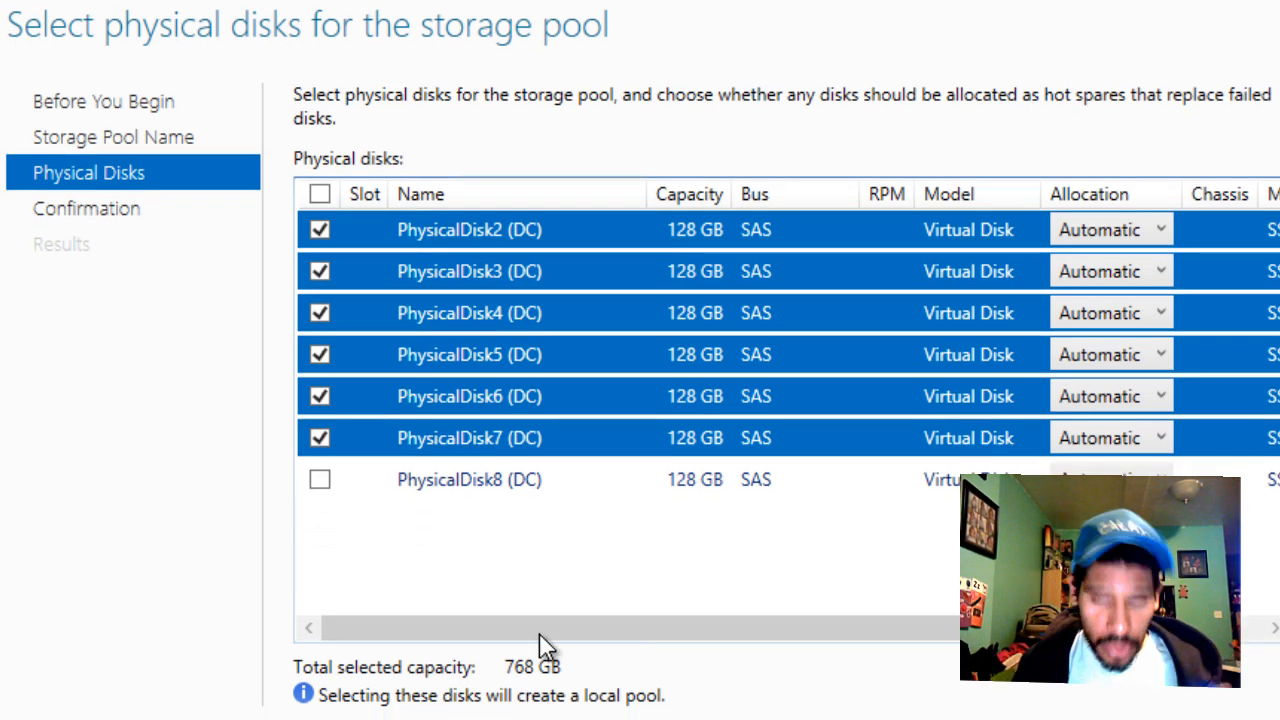
key("alt+n")
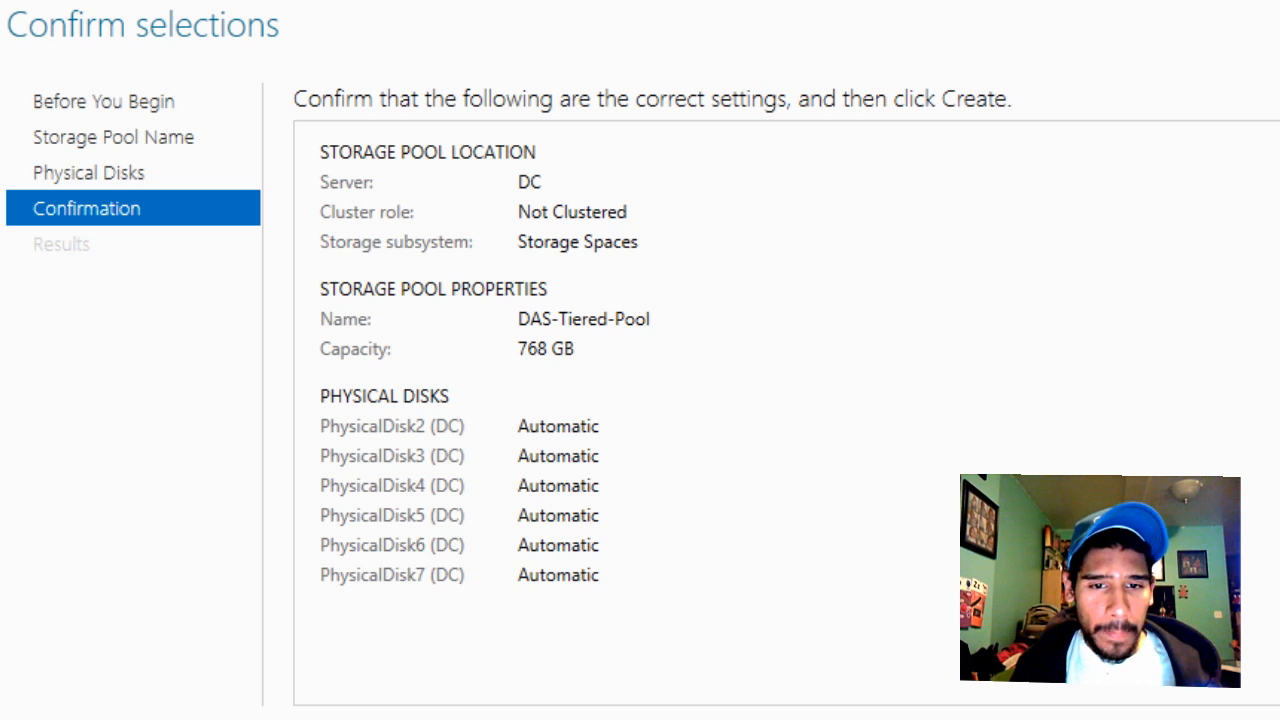
Step: Create DAS-Tiered-Pool and select its row beside Primordial in Storage Pools
key("alt+c")
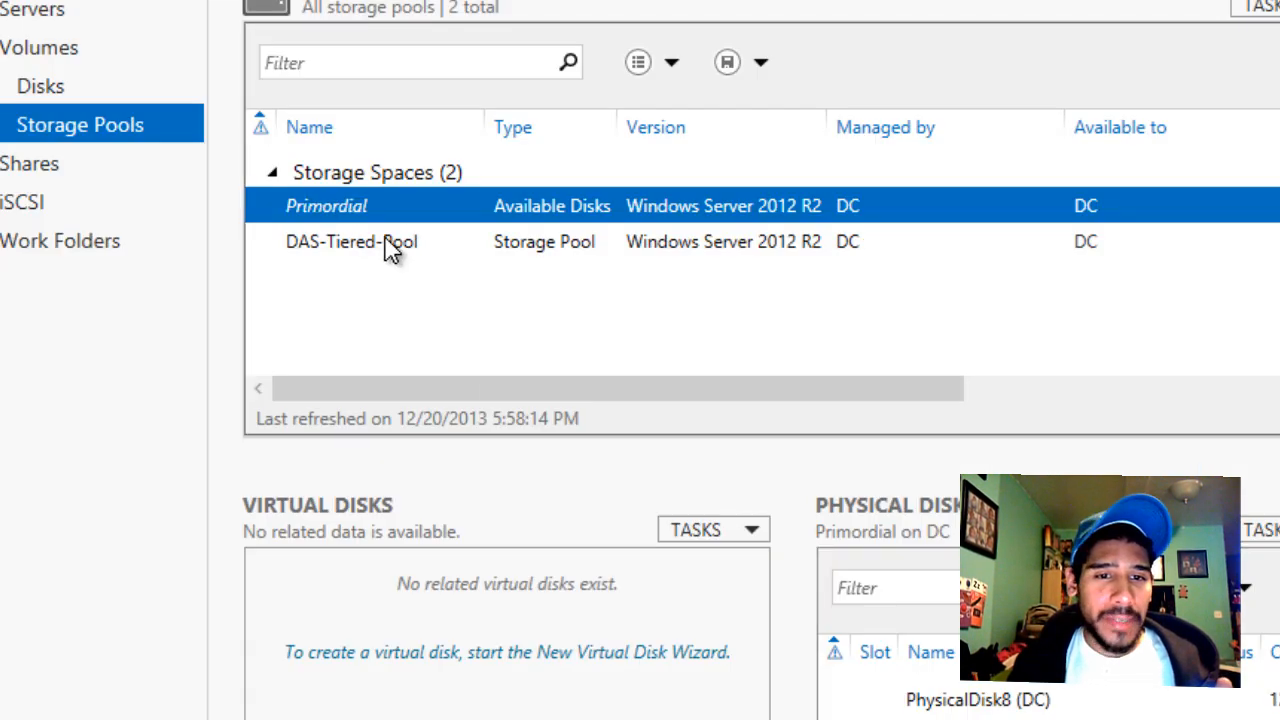
left_click(390, 250)
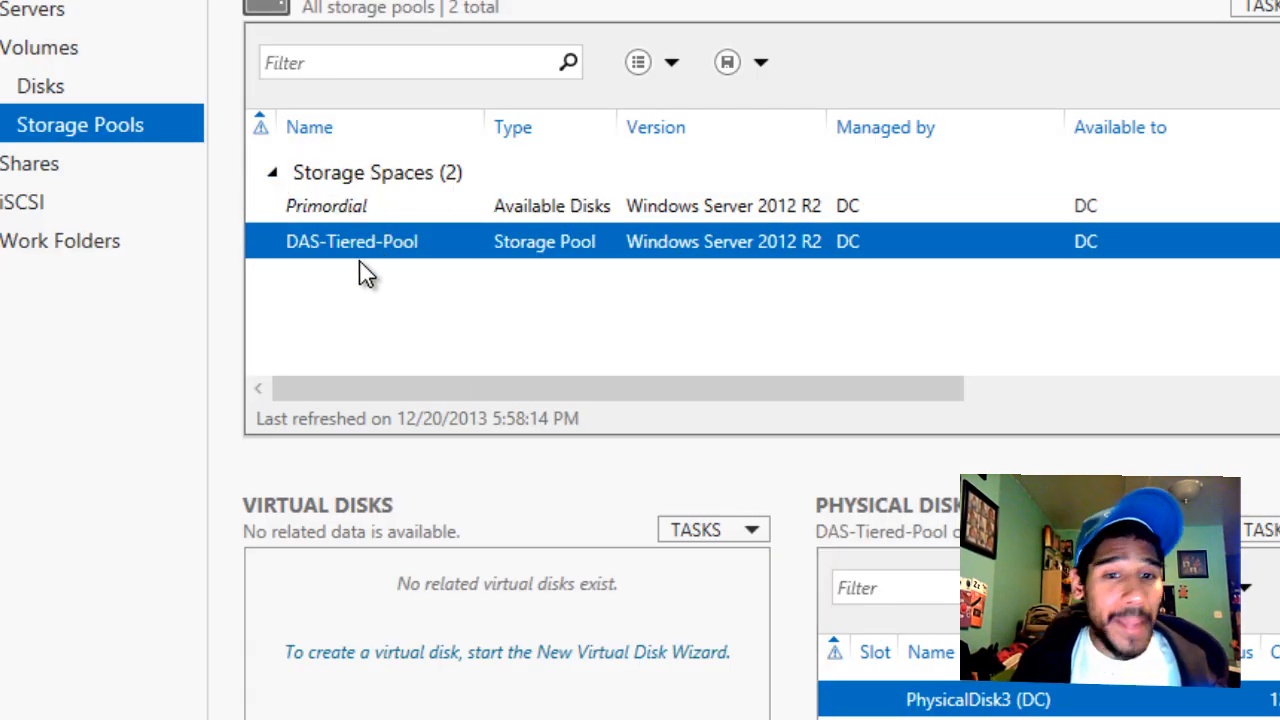